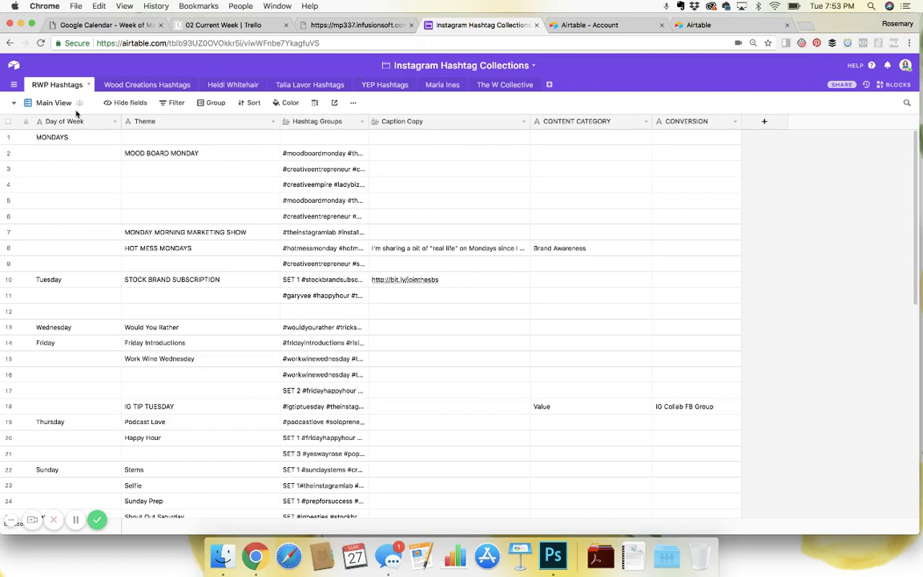
Step: Look through all rows of the RWP Hashtags table, from MONDAYS down to the MISCELLANEOUS themes
scroll(83, 279, "down", 10)
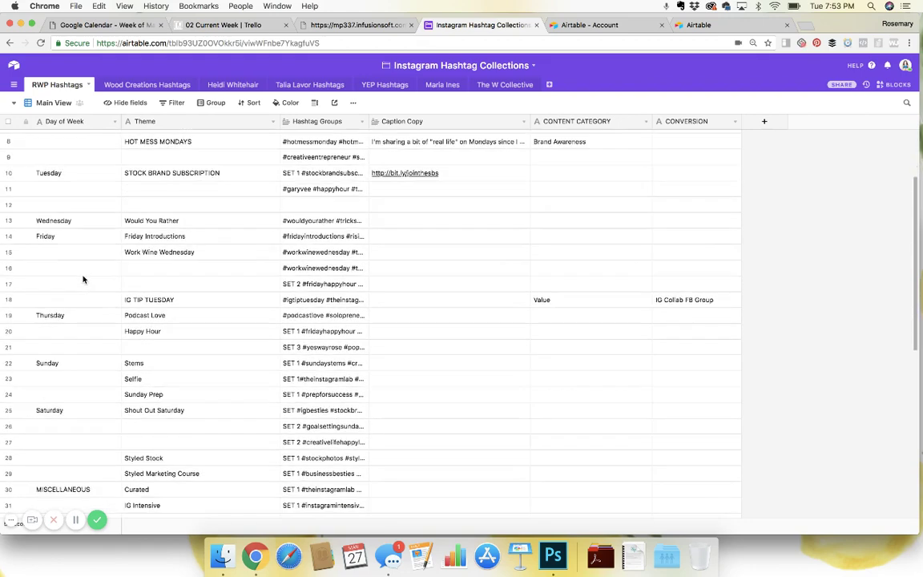
scroll(83, 279, "down", 1)
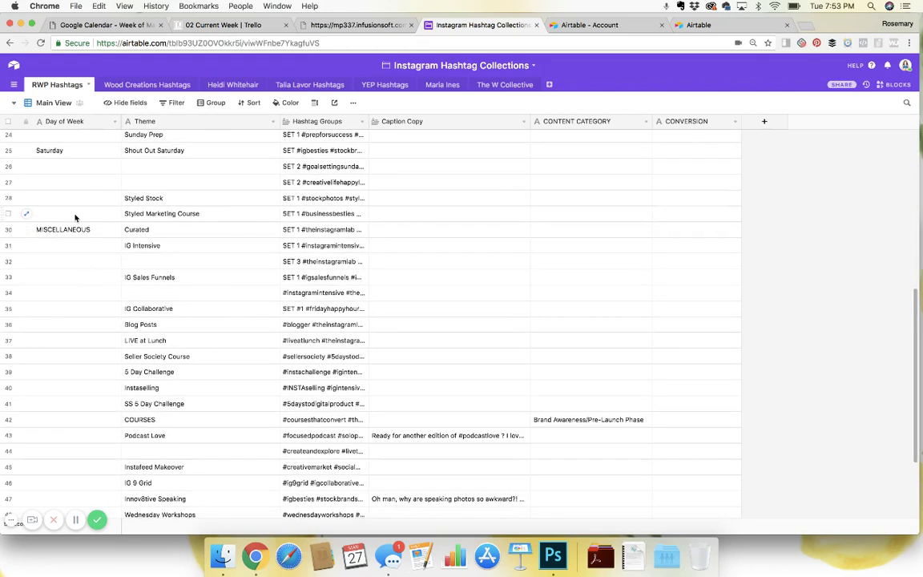
scroll(167, 386, "down", 2)
scroll(166, 386, "down", 2)
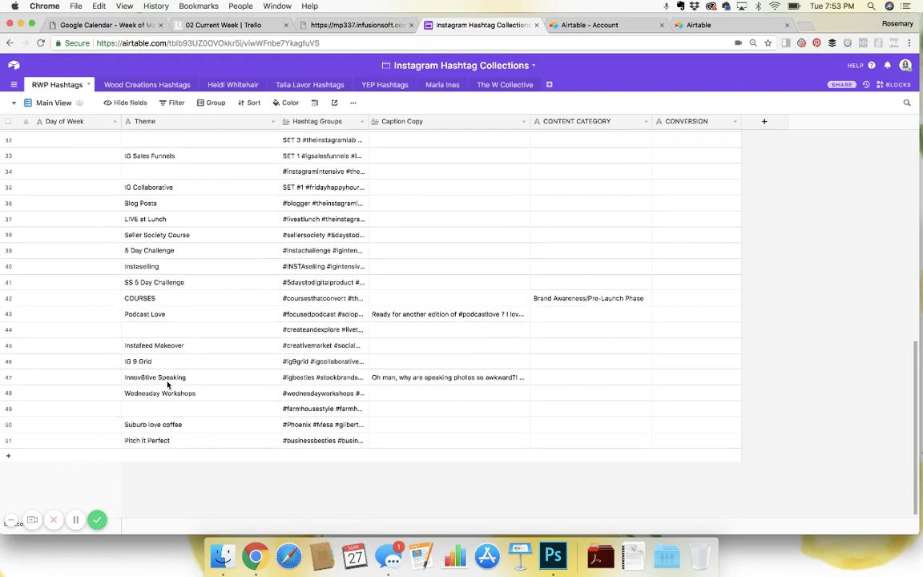
scroll(167, 386, "up", 15)
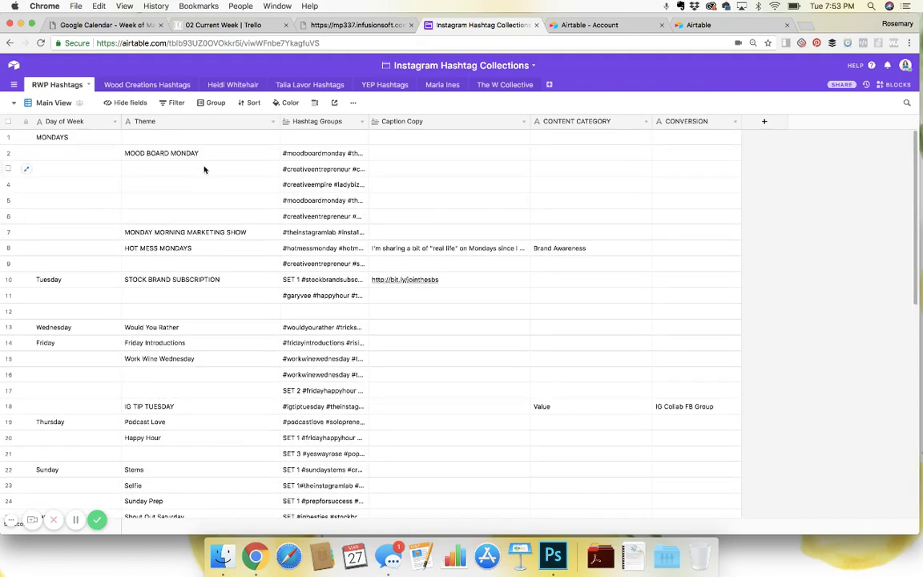
Step: Open the first hashtag group for MOOD BOARD MONDAY, read through its hashtags and close it
double_click(296, 154)
scroll(336, 170, "down", 4)
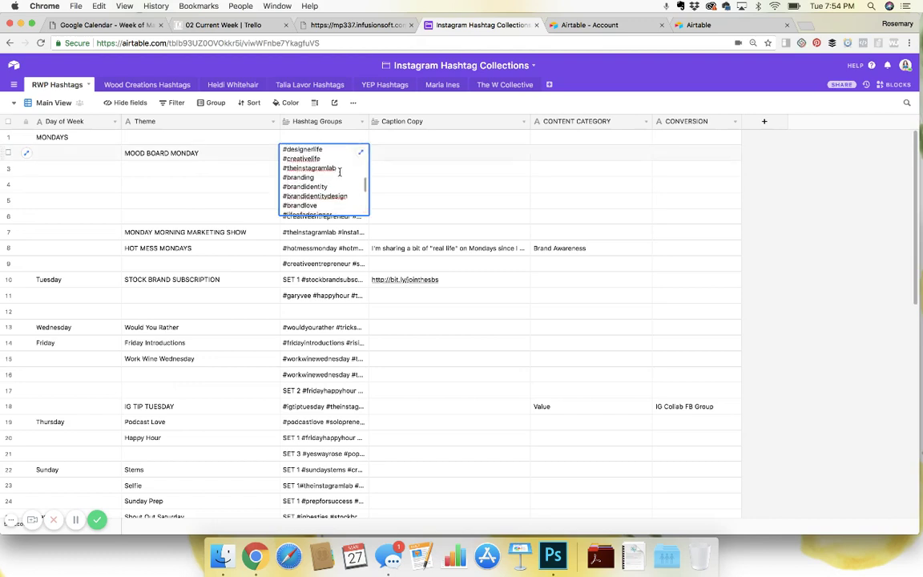
scroll(339, 172, "up", 5)
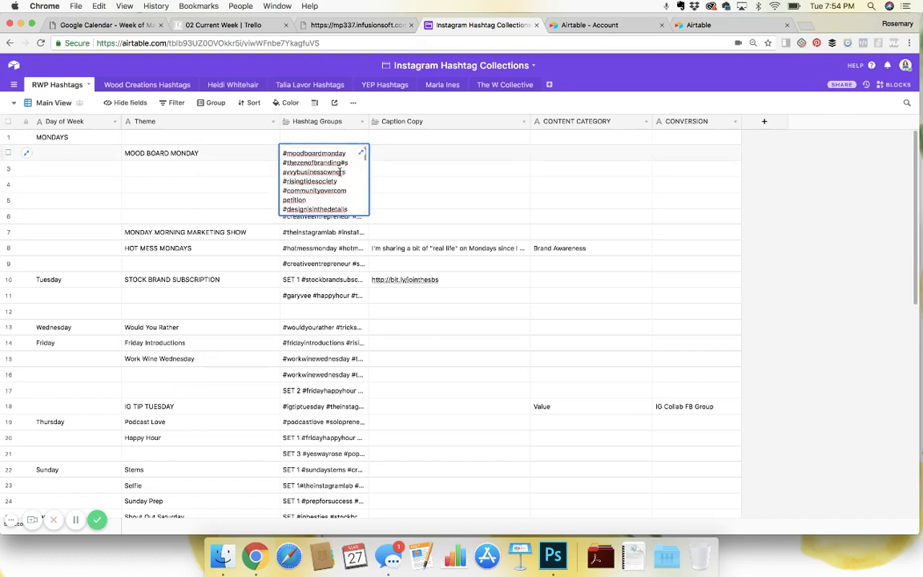
scroll(336, 172, "down", 3)
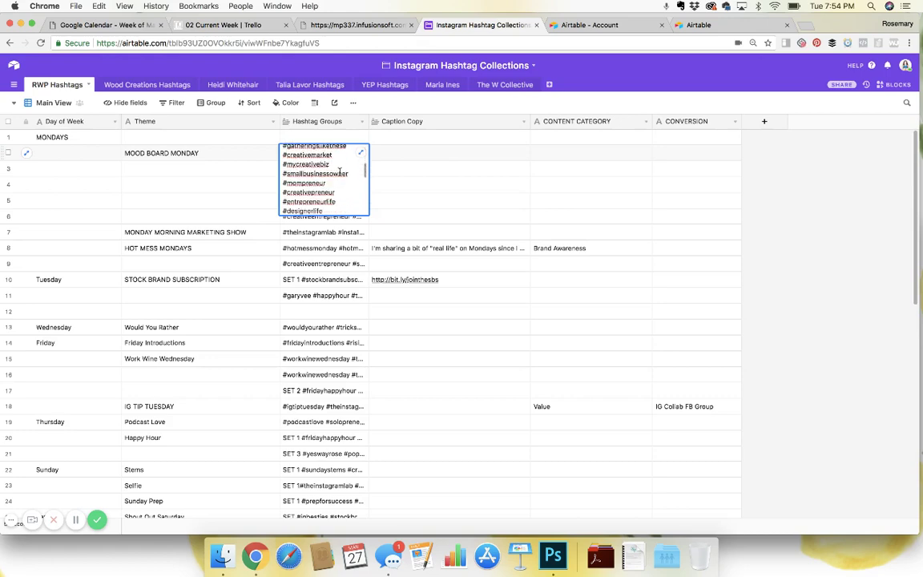
left_click(264, 173)
left_click(237, 153)
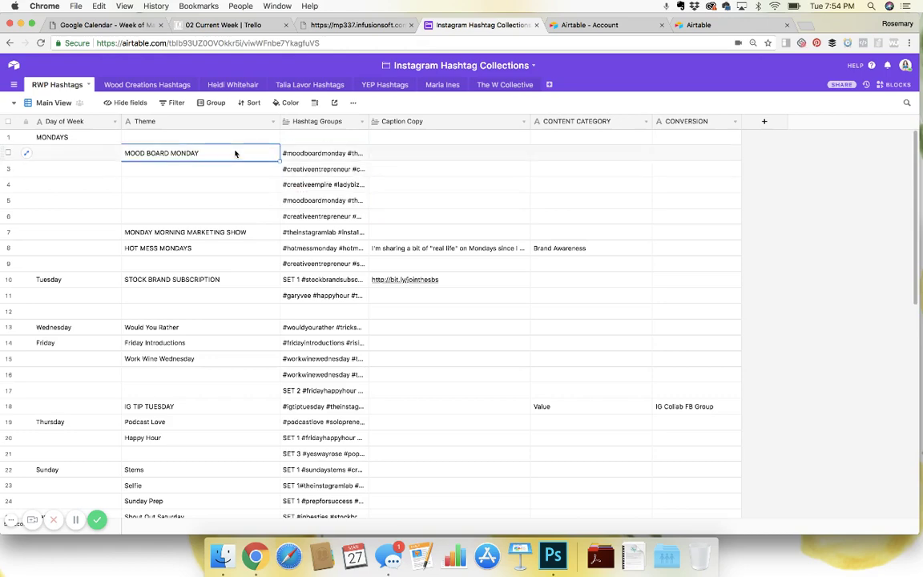
Step: Examine the Day of Week and Theme columns, including the MOOD BOARD MONDAY, MONDAY MORNING MARKETING SHOW and HOT MESS MONDAYS entries
left_click(93, 139)
scroll(97, 292, "down", 10)
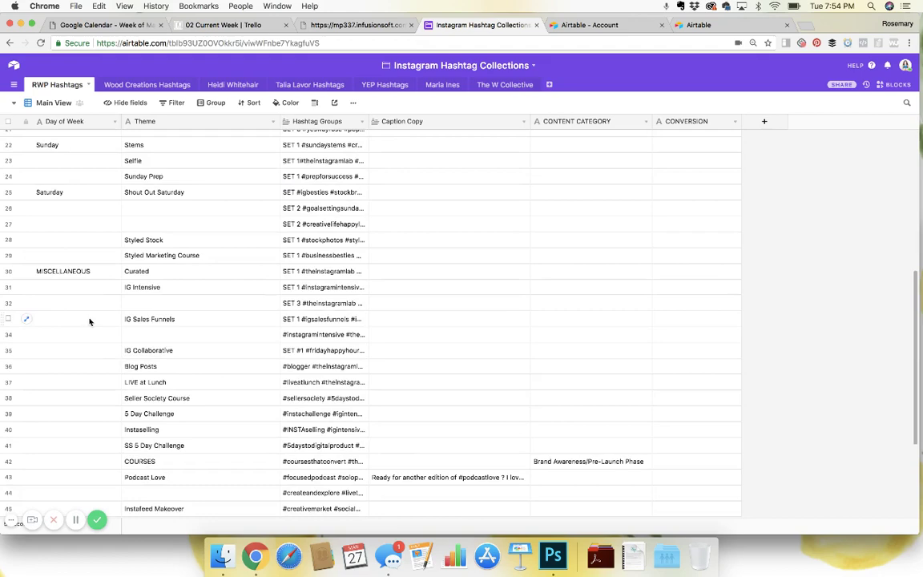
scroll(152, 226, "up", 10)
left_click(183, 158)
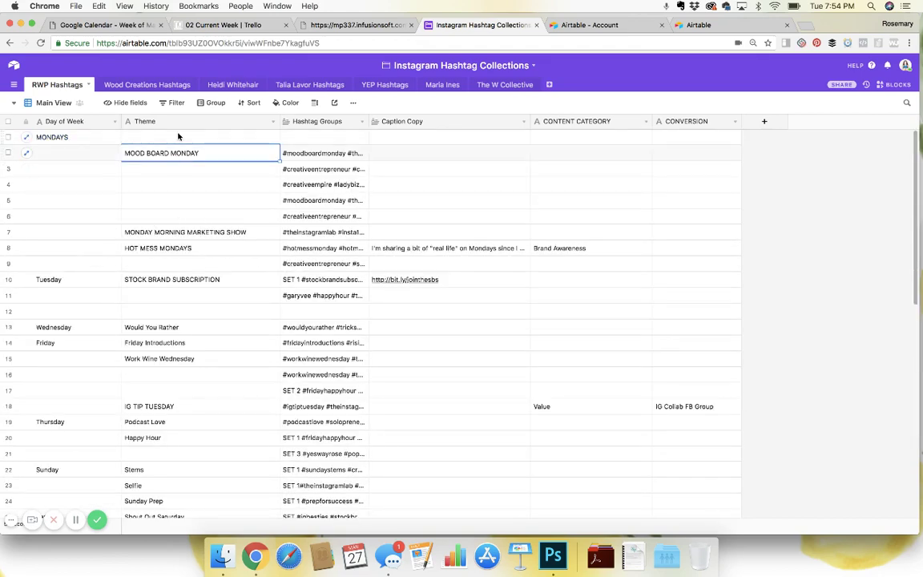
left_click(184, 233)
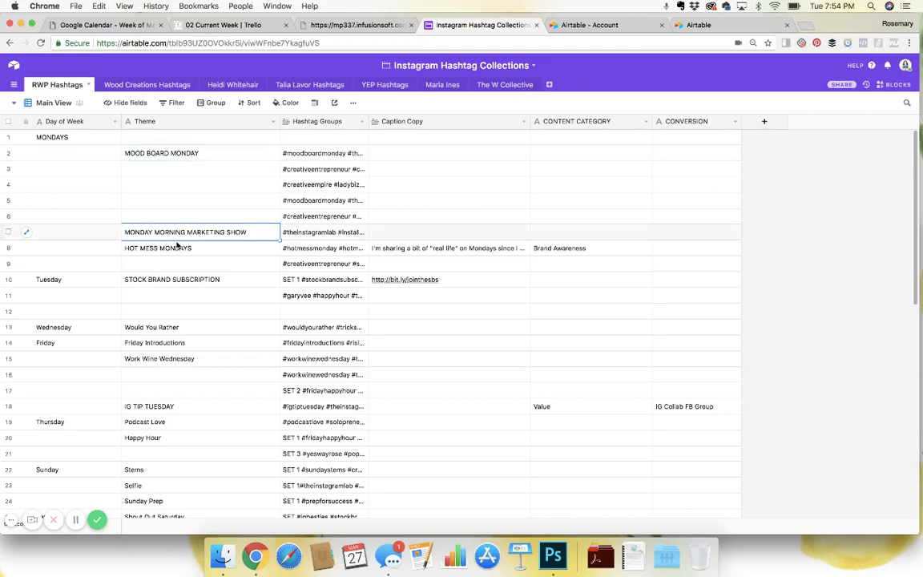
left_click(177, 248)
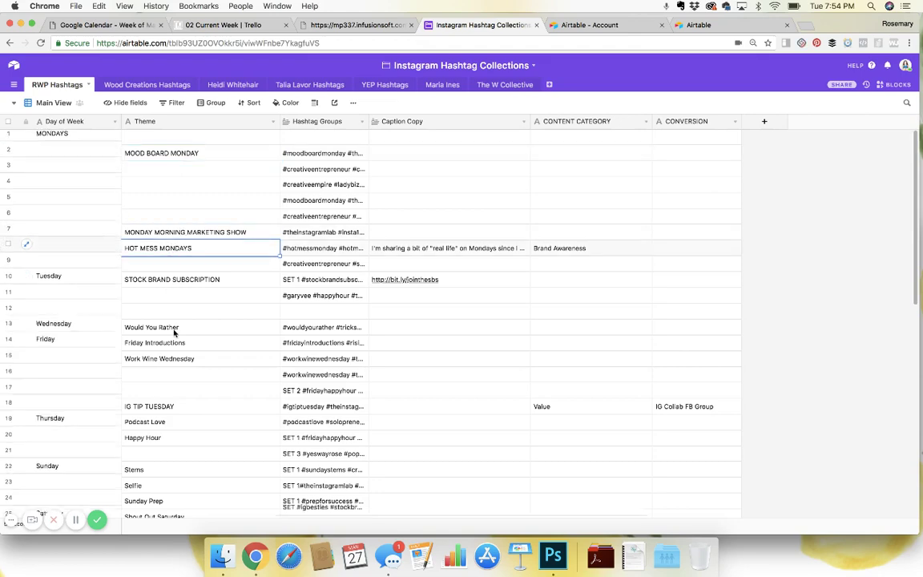
scroll(175, 330, "down", 5)
scroll(175, 331, "down", 6)
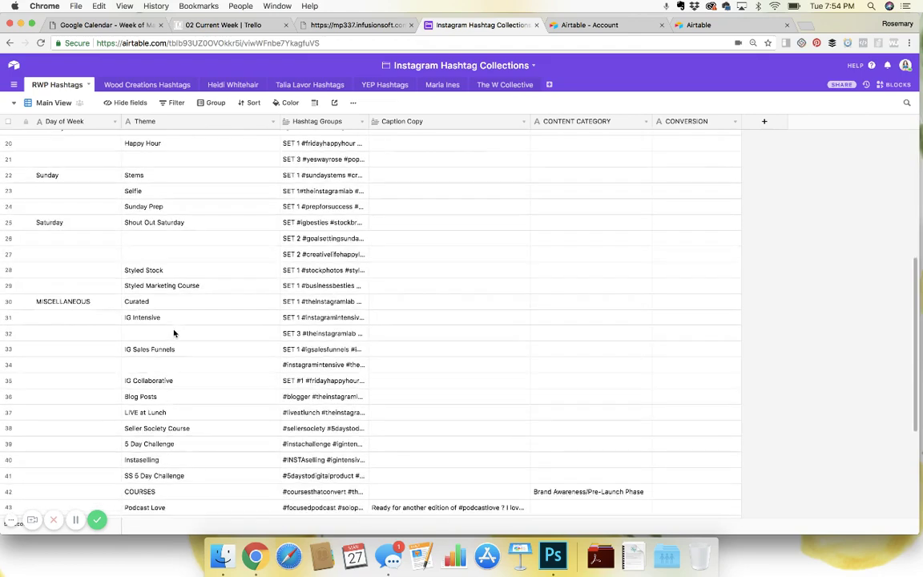
scroll(175, 331, "up", 10)
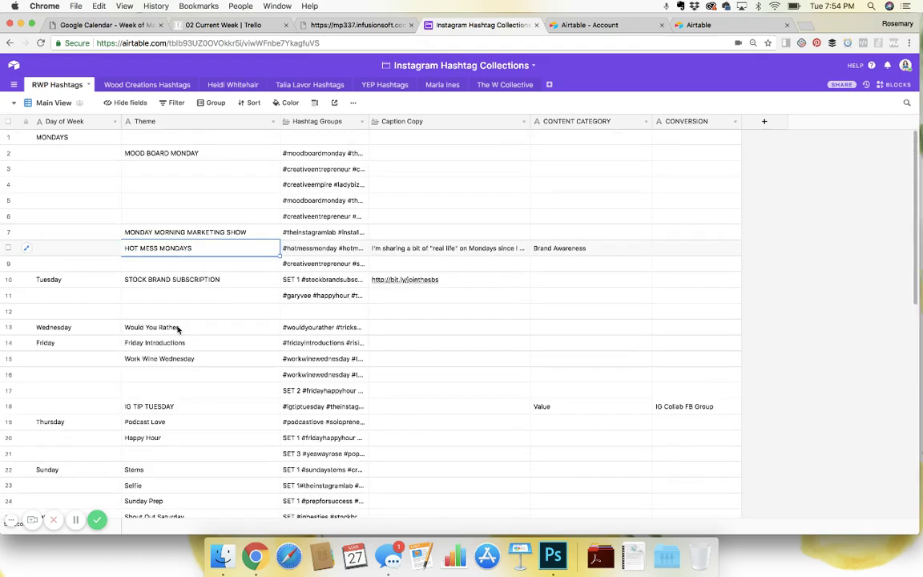
Step: Select the entire hashtag text in the first MOOD BOARD MONDAY hashtag group, and leave the cell
left_click(321, 159)
double_click(321, 157)
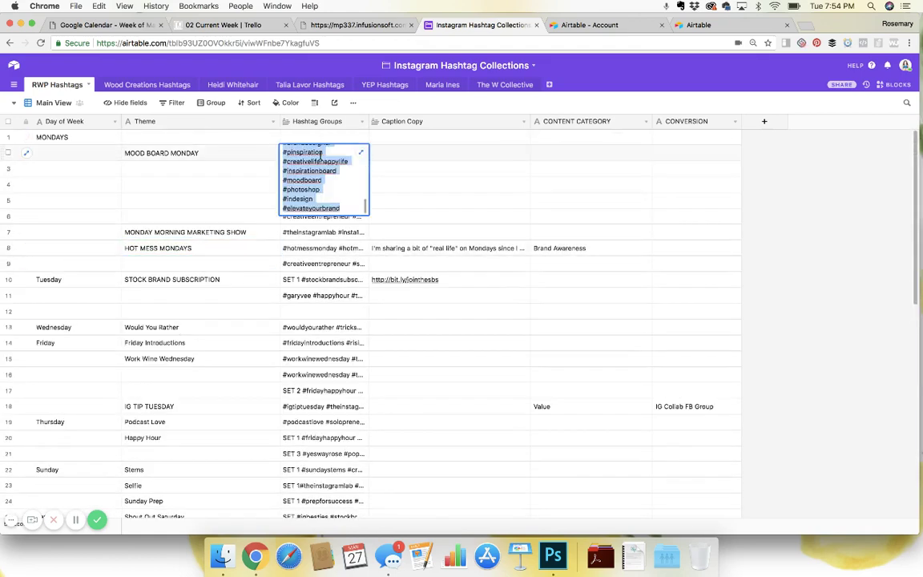
left_click(96, 121)
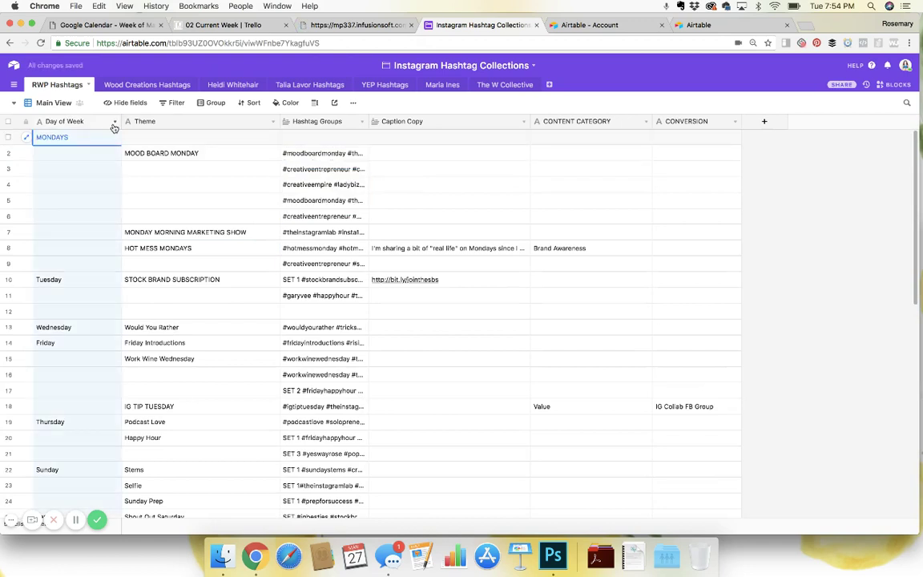
Step: Examine the field types offered for the Day of Week field, and dismiss its settings
left_click(111, 121)
left_click(76, 136)
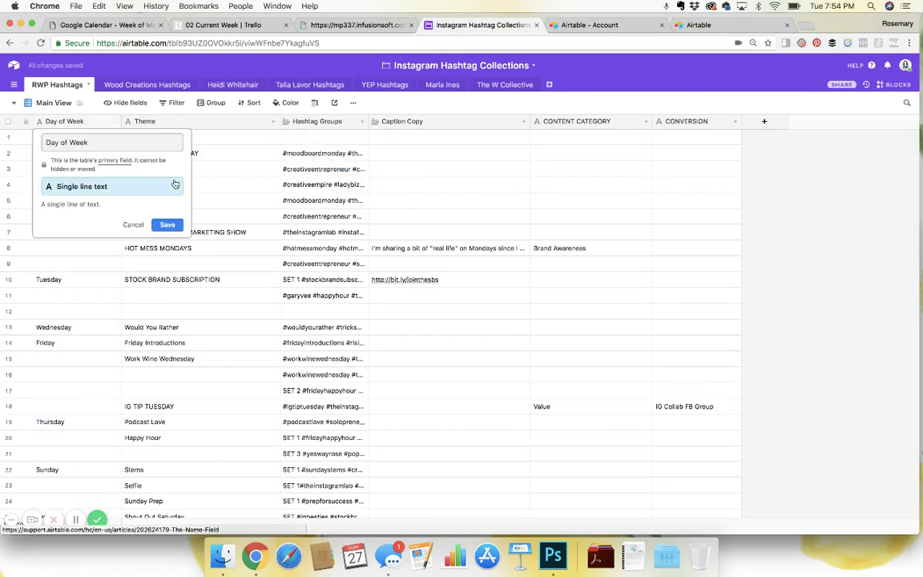
key("Escape")
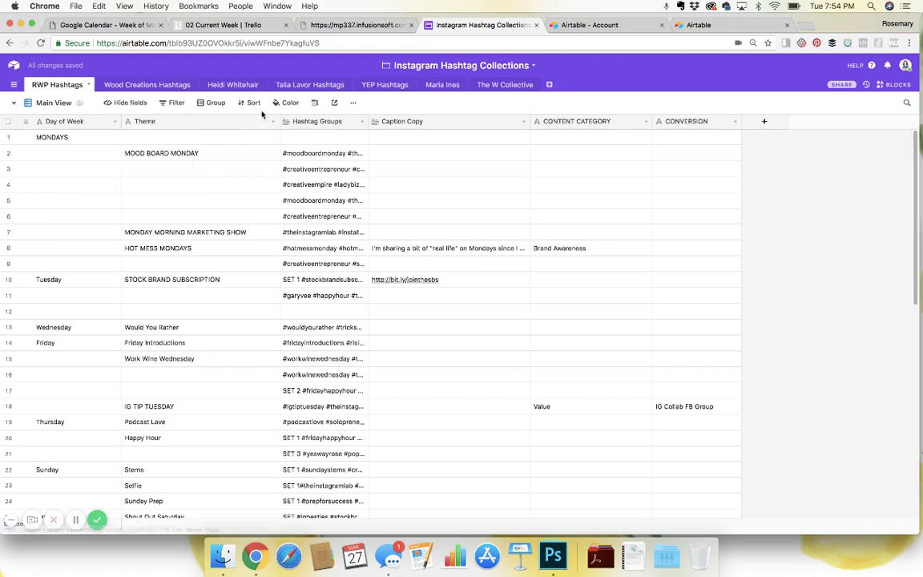
left_click(274, 125)
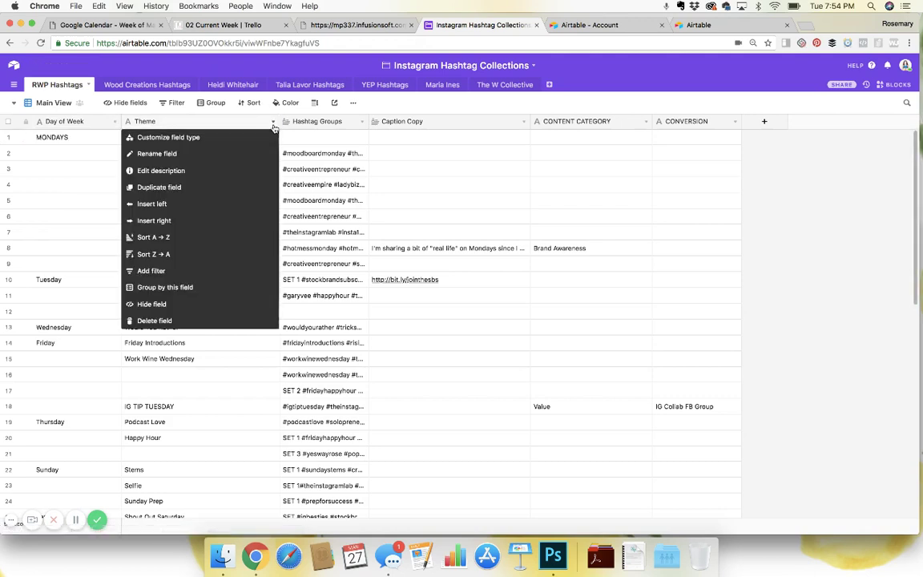
left_click(103, 136)
left_click(116, 124)
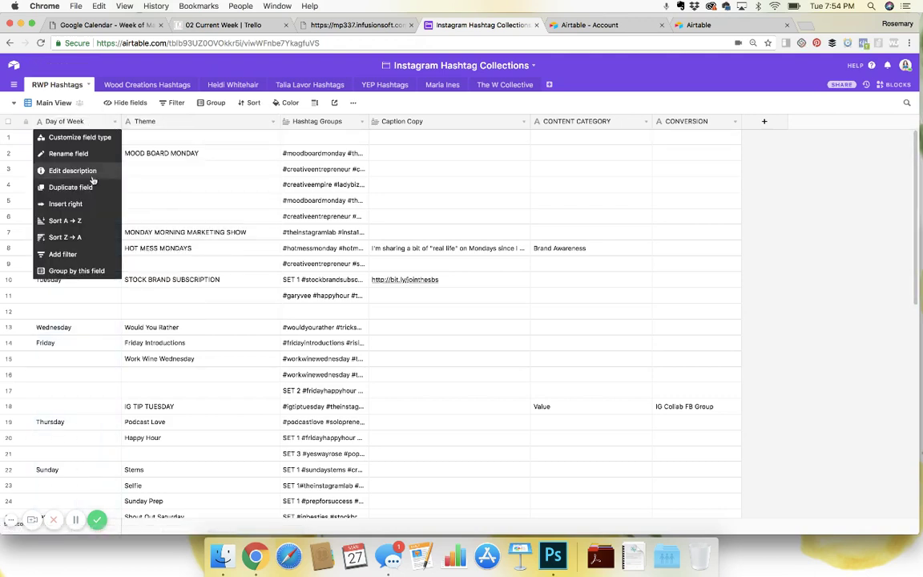
left_click(92, 138)
left_click(100, 189)
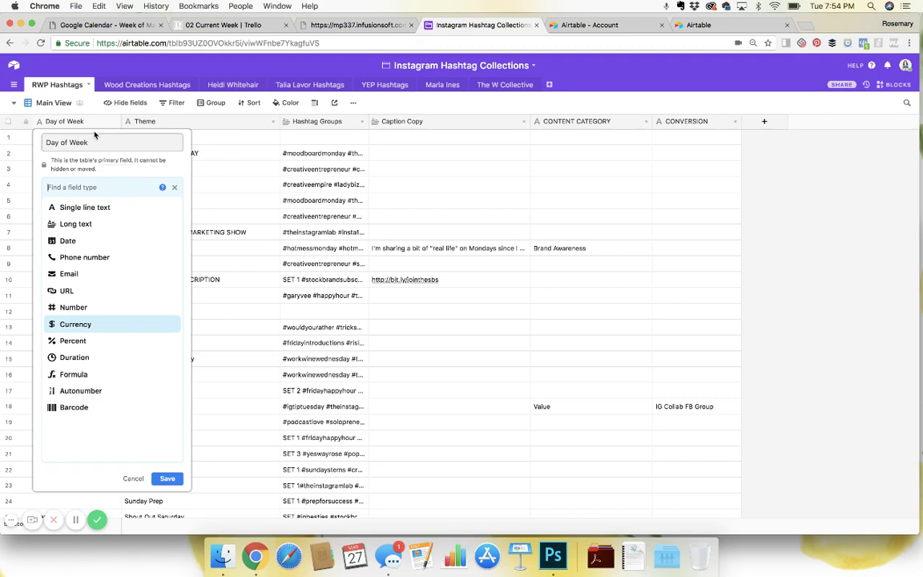
left_click(177, 119)
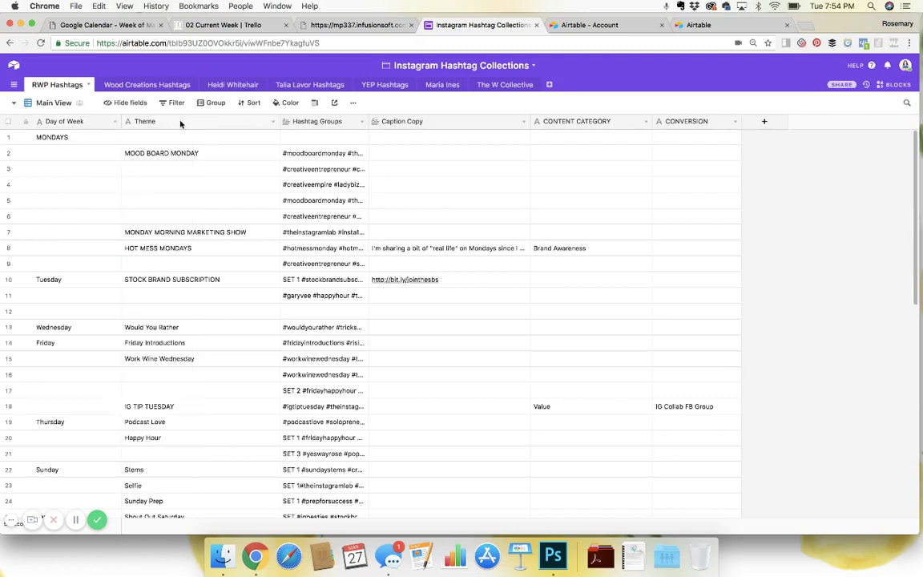
Step: Examine the list of field types offered for the Theme field, and cancel
left_click(271, 121)
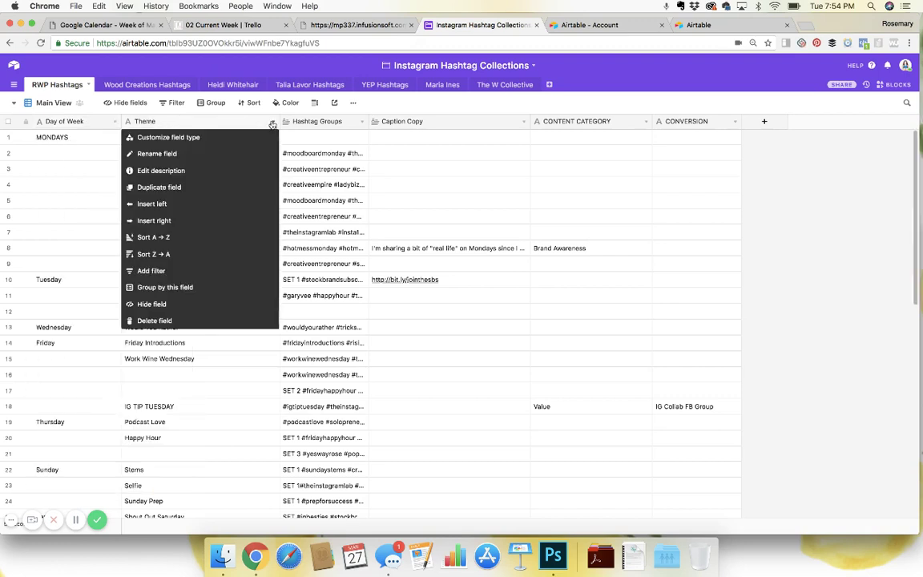
left_click(191, 137)
left_click(200, 162)
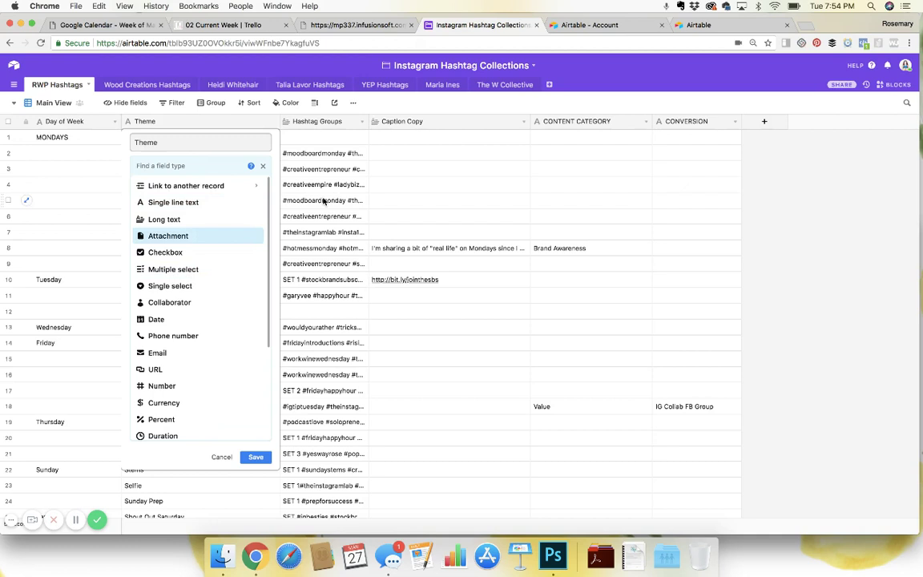
key("Escape")
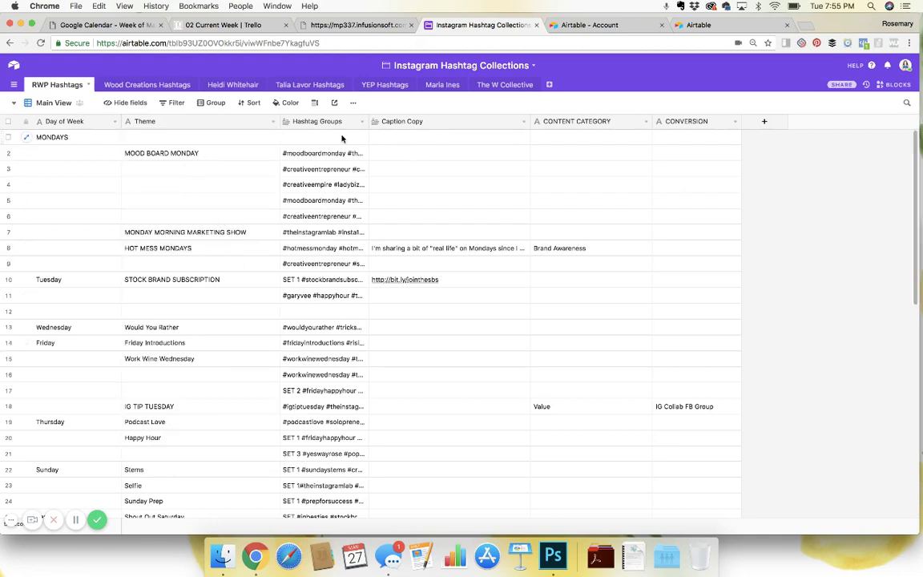
Step: Check the Hashtag Groups field's type settings and save the field as Long text
left_click(116, 121)
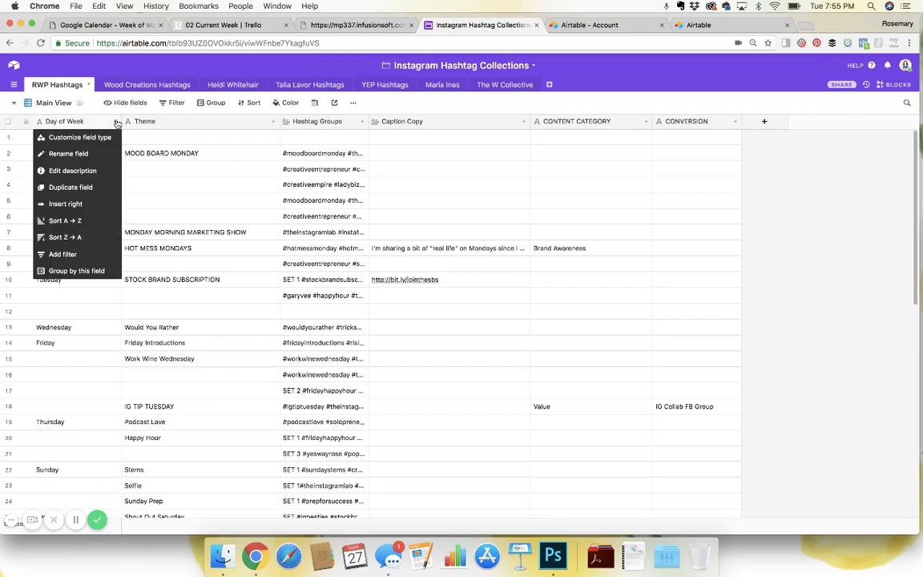
left_click(231, 125)
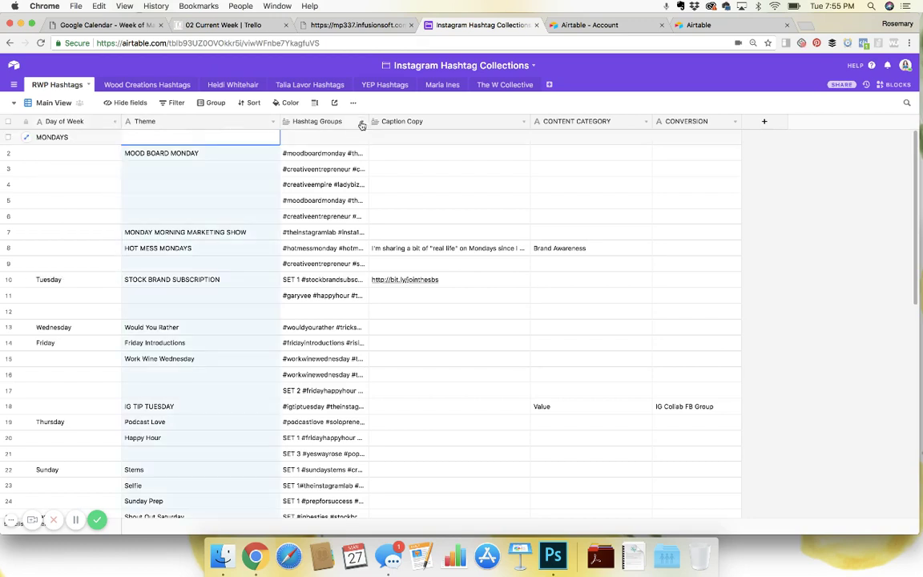
left_click(361, 122)
left_click(325, 137)
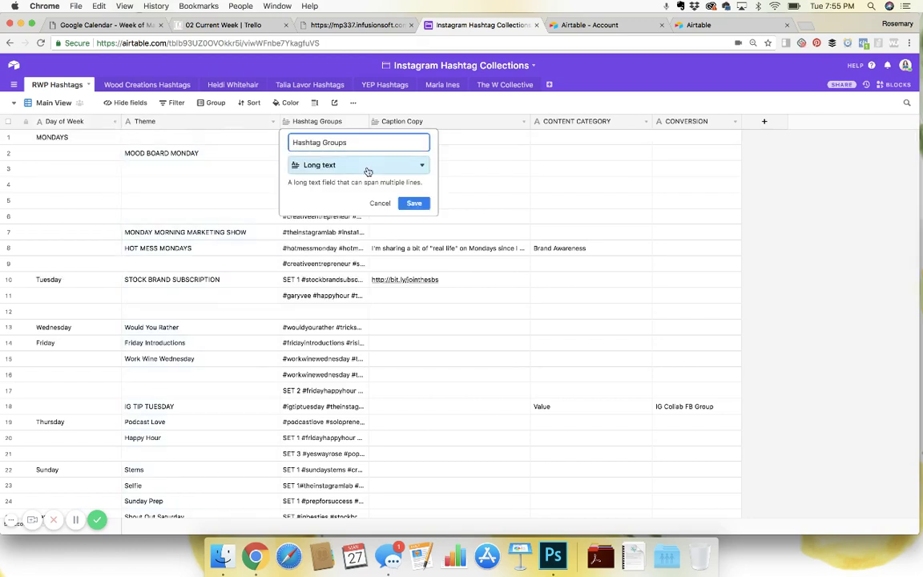
left_click(414, 204)
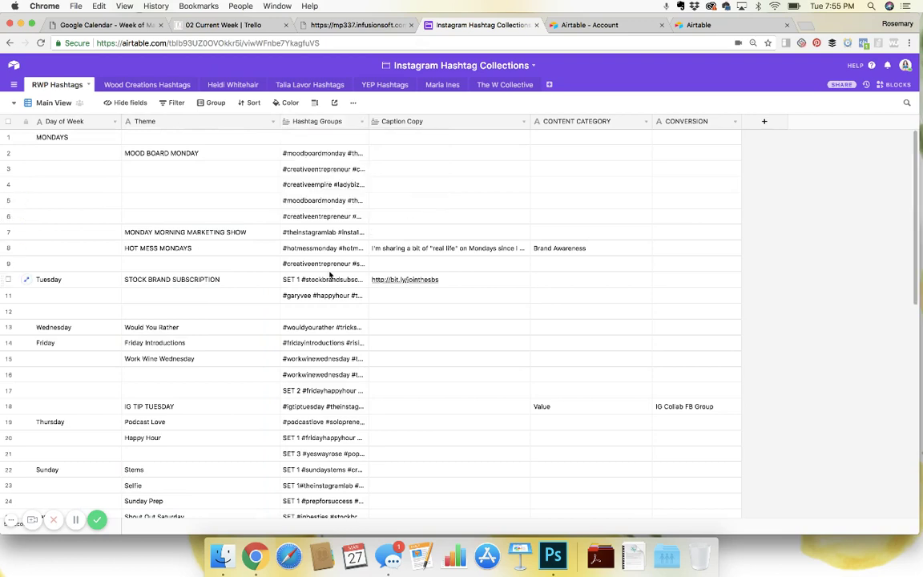
Step: Expand the hashtag group in row 4 to read its full list, and close it
left_click(337, 187)
left_click(362, 184)
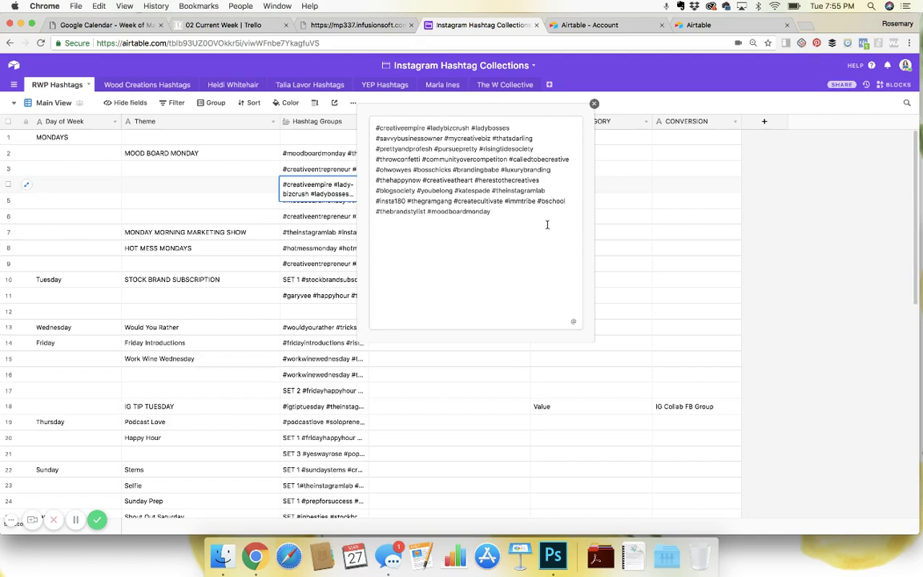
left_click(629, 245)
Step: Open the Caption Copy of HOT MESS MONDAYS and read through the full caption text
left_click(425, 150)
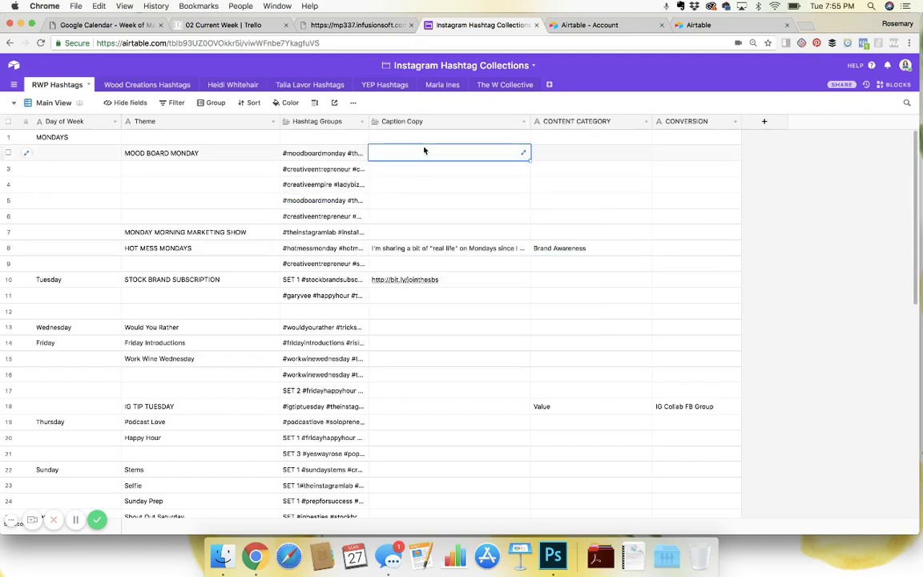
double_click(426, 249)
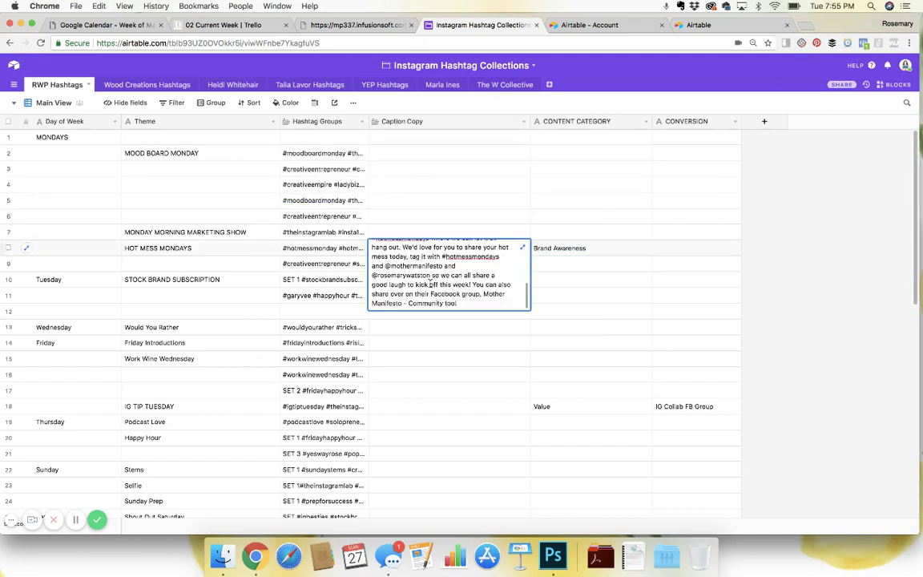
scroll(430, 284, "up", 5)
scroll(432, 285, "down", 5)
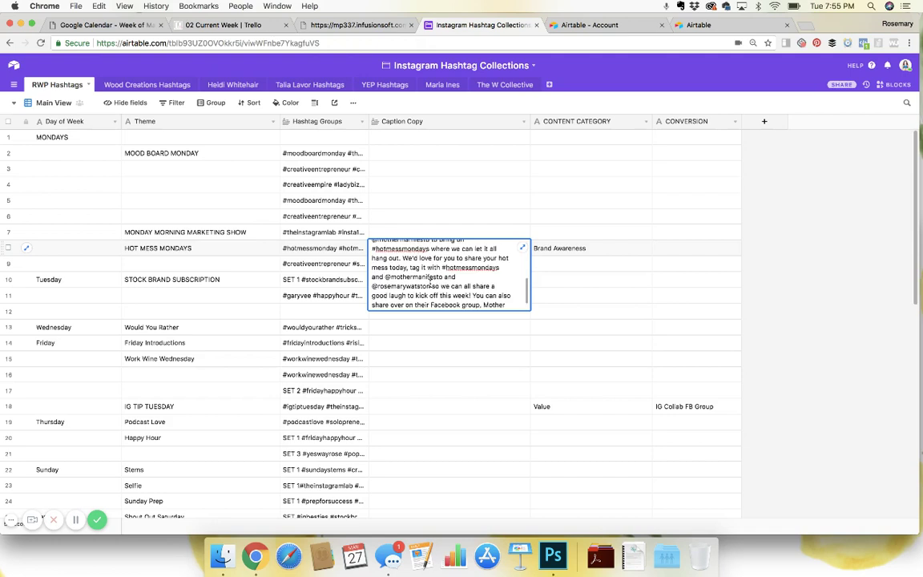
left_click(438, 208)
left_click(426, 260)
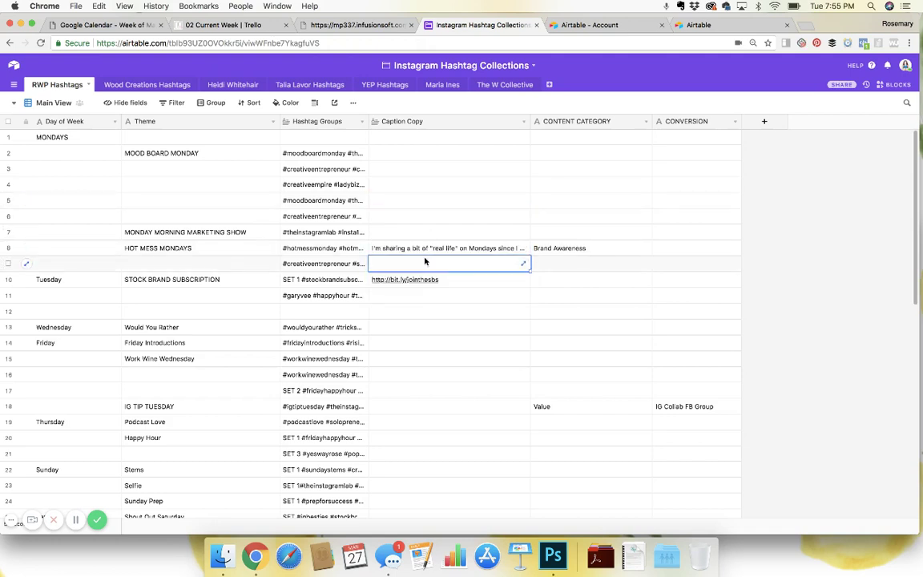
double_click(427, 257)
left_click(429, 249)
left_click(428, 249)
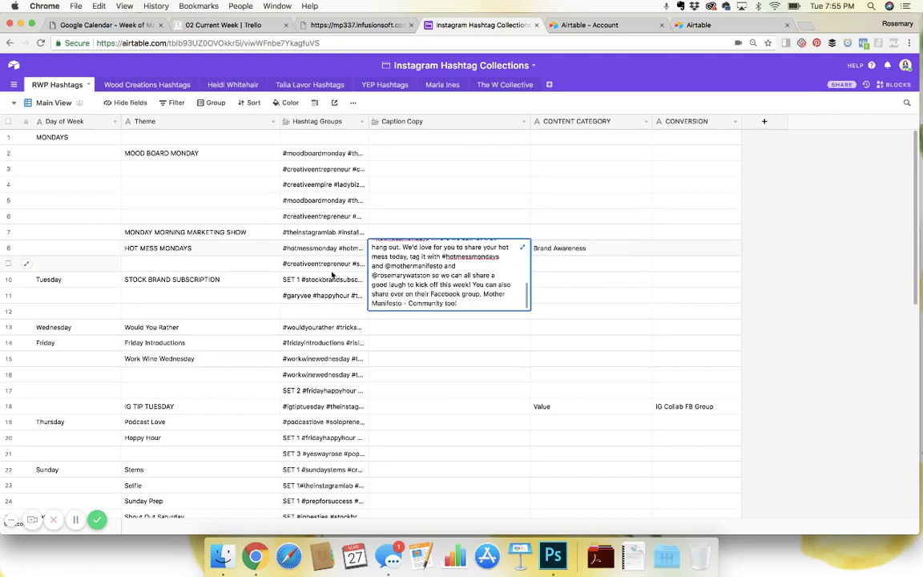
Step: View the Caption Copy of STOCK BRAND SUBSCRIPTION and read the full hashtag group of HOT MESS MONDAYS
left_click(458, 280)
left_click(460, 280)
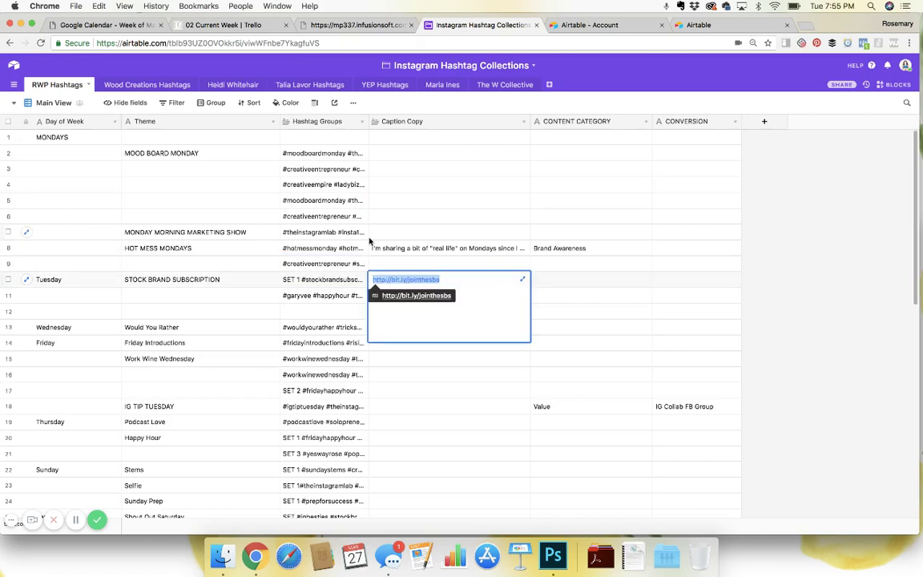
left_click(324, 249)
scroll(431, 376, "down", 3)
scroll(432, 375, "down", 5)
scroll(433, 375, "up", 10)
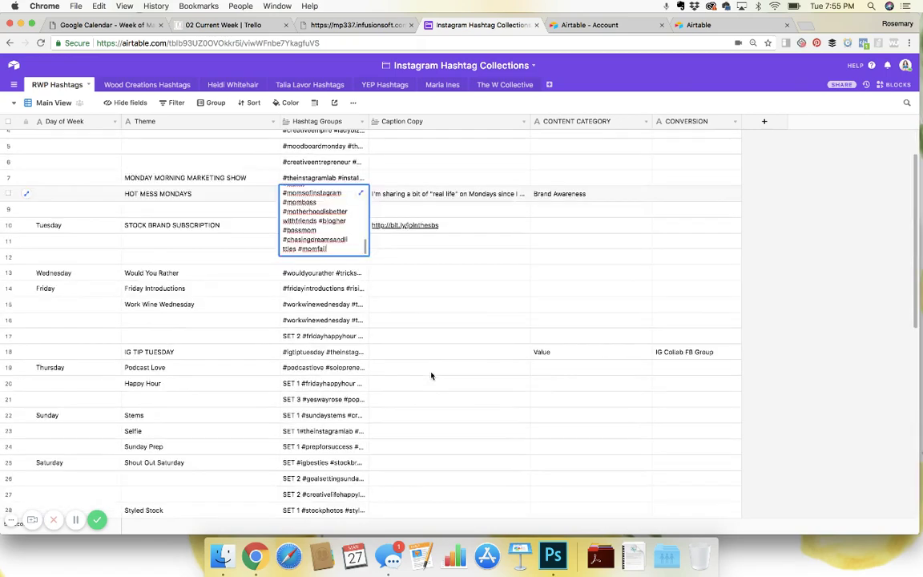
Step: Convert the CONTENT CATEGORY field to Multiple select with colored options
left_click(636, 254)
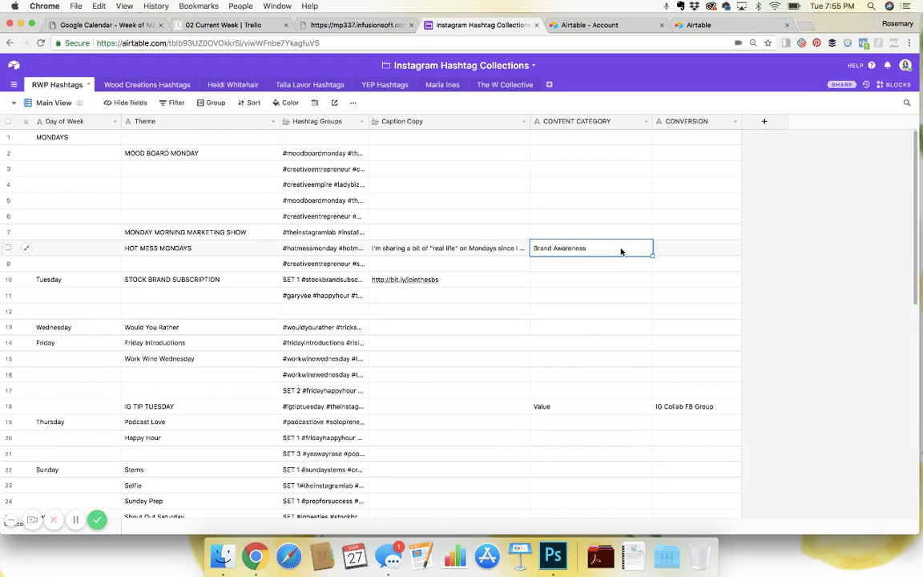
left_click(646, 121)
left_click(622, 146)
left_click(617, 164)
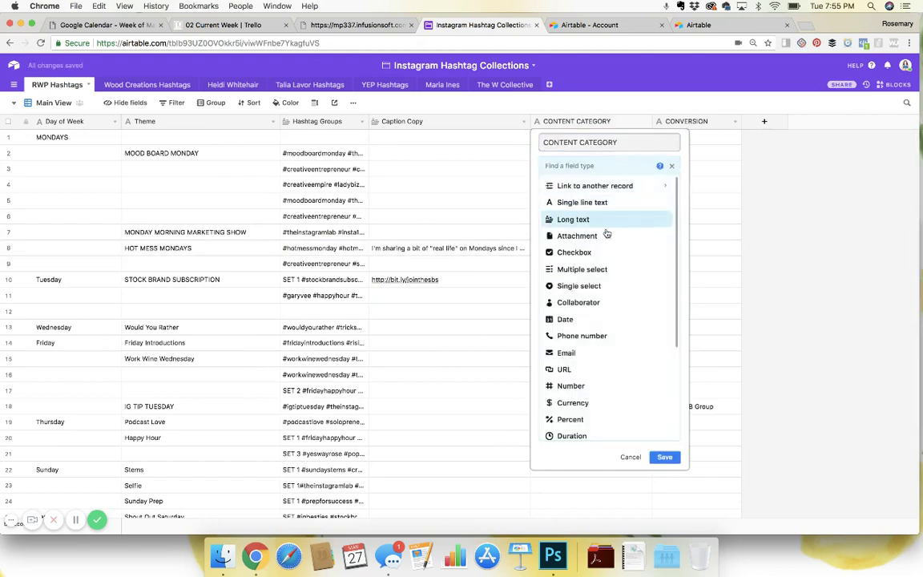
left_click(600, 271)
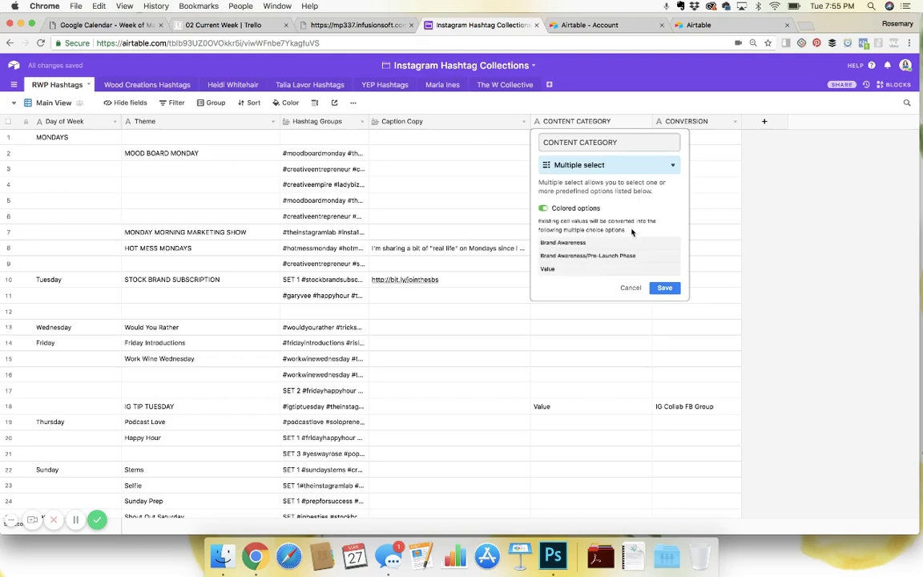
left_click(665, 288)
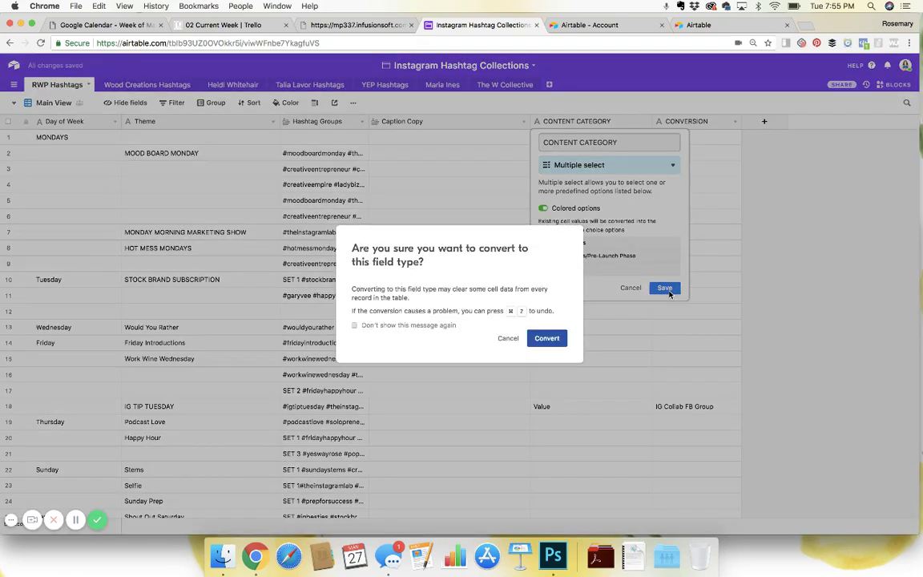
left_click(549, 337)
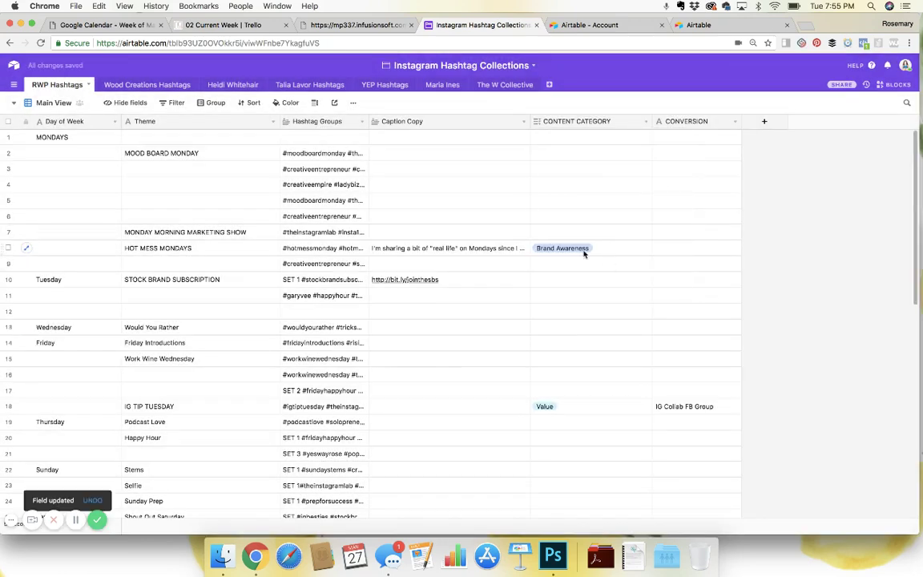
Step: Check the category options offered for HOT MESS MONDAYS, and look over the categories in the rest of the table
left_click(613, 248)
left_click(606, 248)
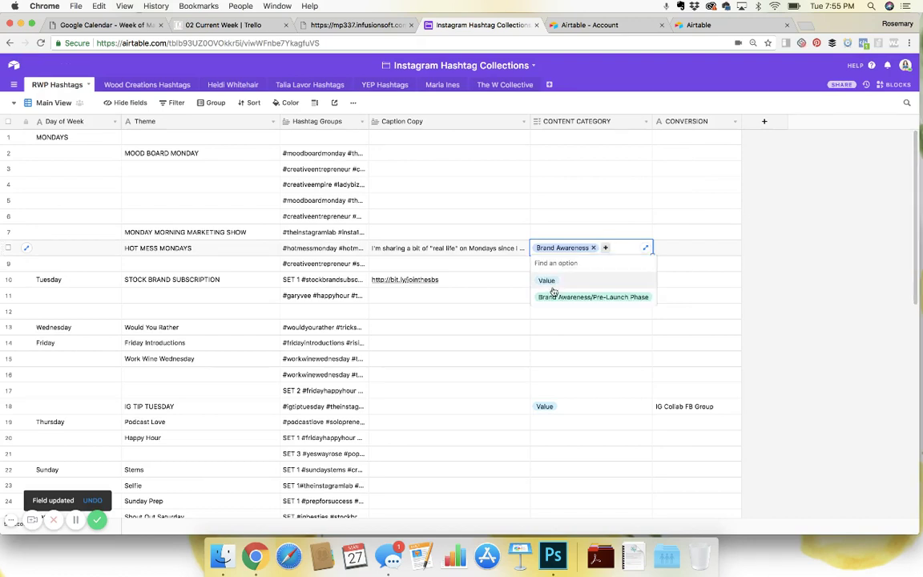
left_click(637, 201)
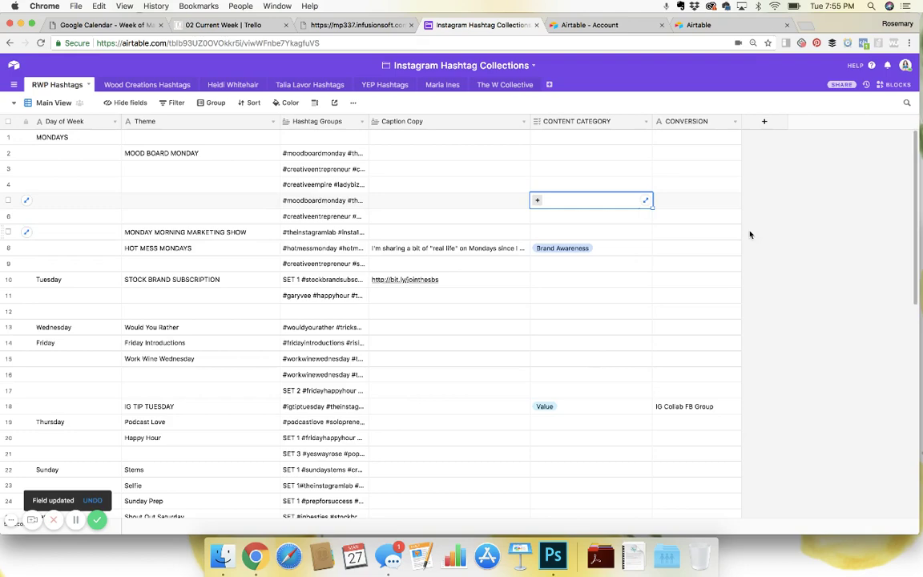
scroll(701, 340, "down", 5)
scroll(702, 340, "down", 5)
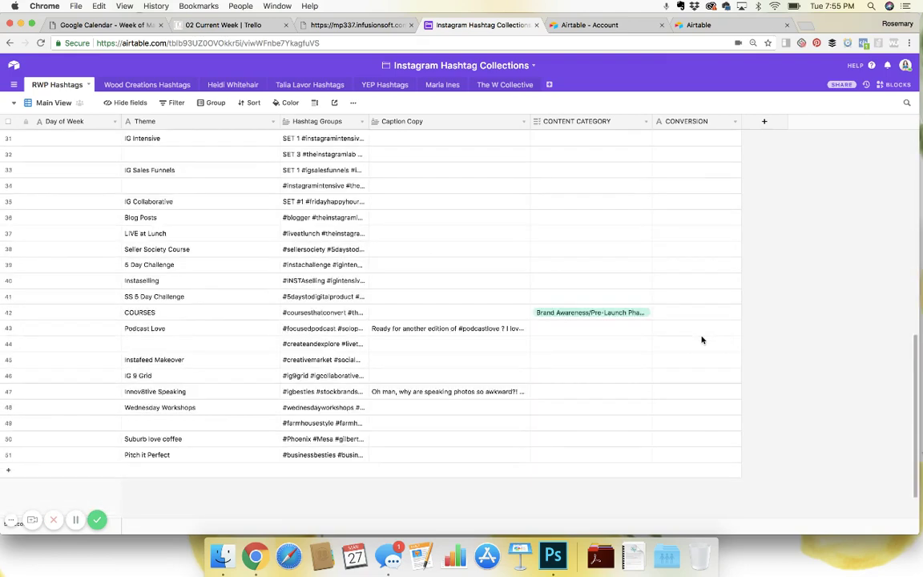
scroll(702, 340, "up", 10)
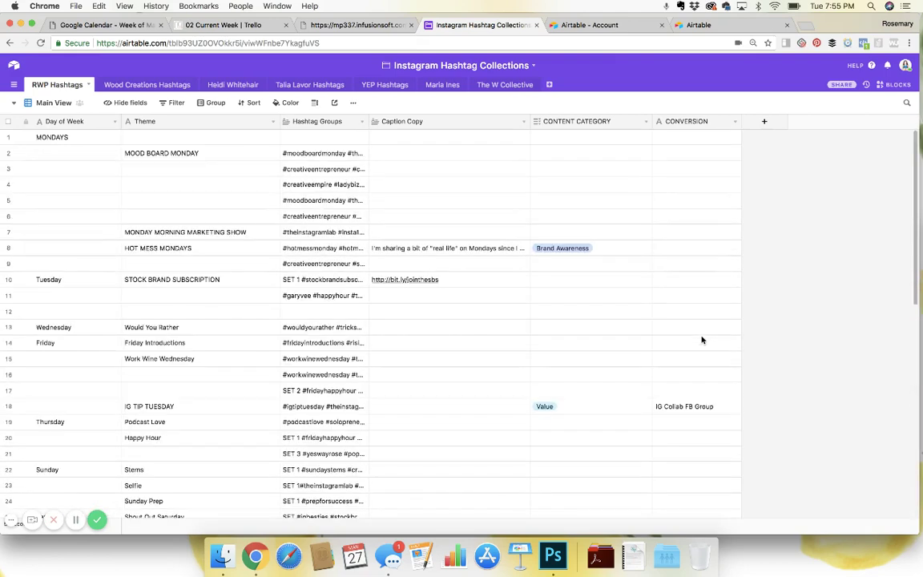
Step: Enter "Stock Brand Subscription Sales Page" as the CONVERSION for STOCK BRAND SUBSCRIPTION and widen that column to fit the text
left_click(680, 154)
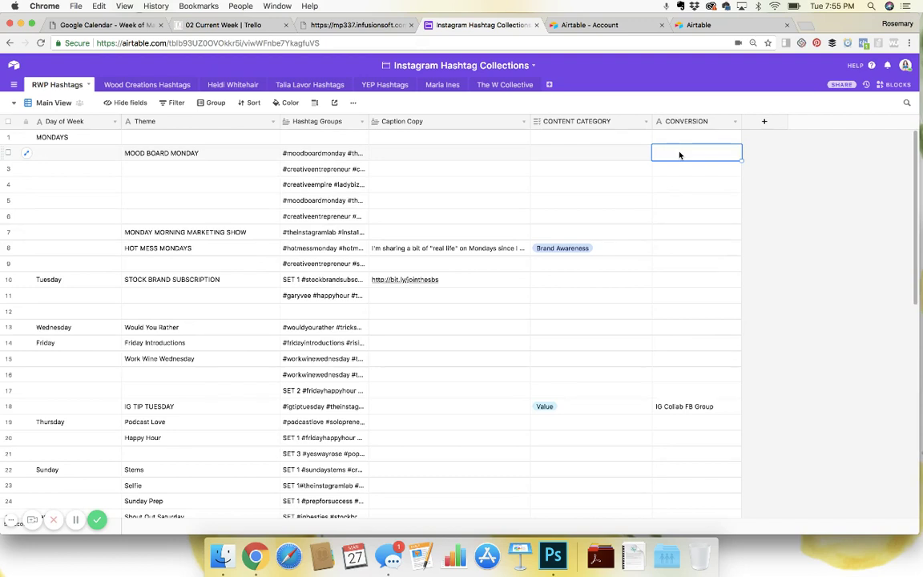
left_click(673, 282)
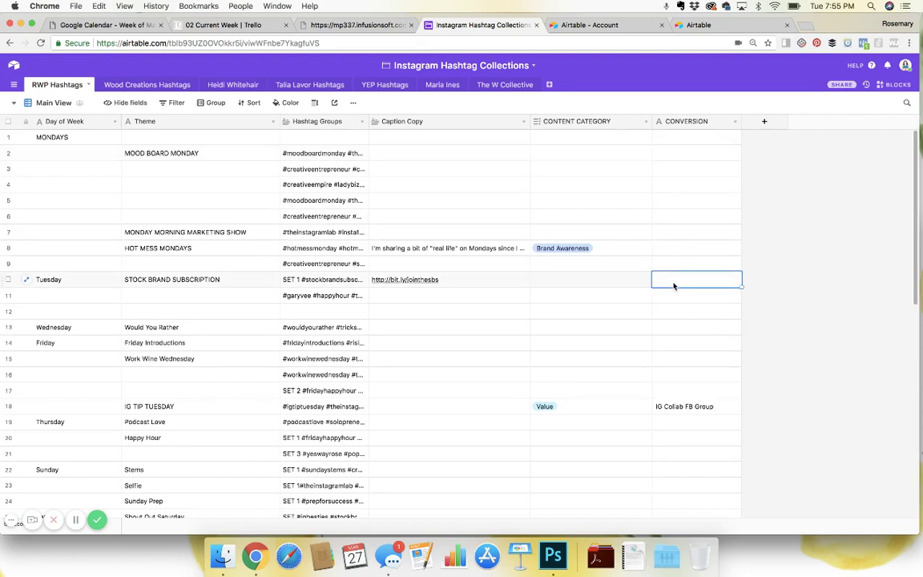
type("Stock")
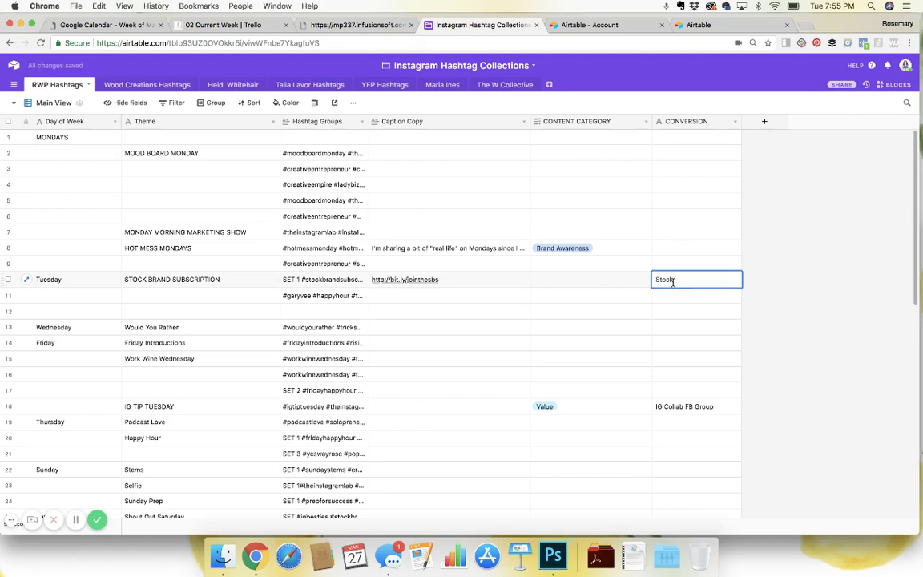
type(" Brand Subscription Sales P")
type("age")
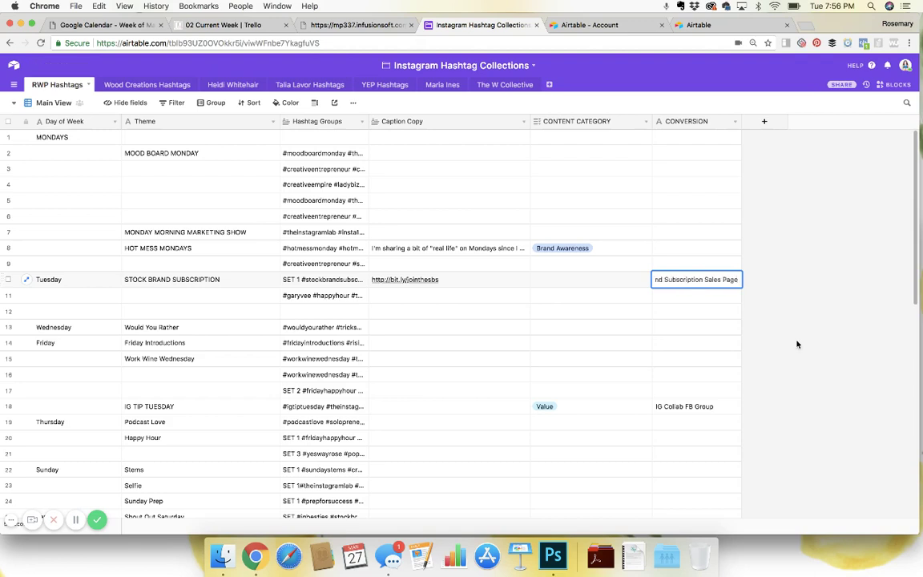
left_click(797, 344)
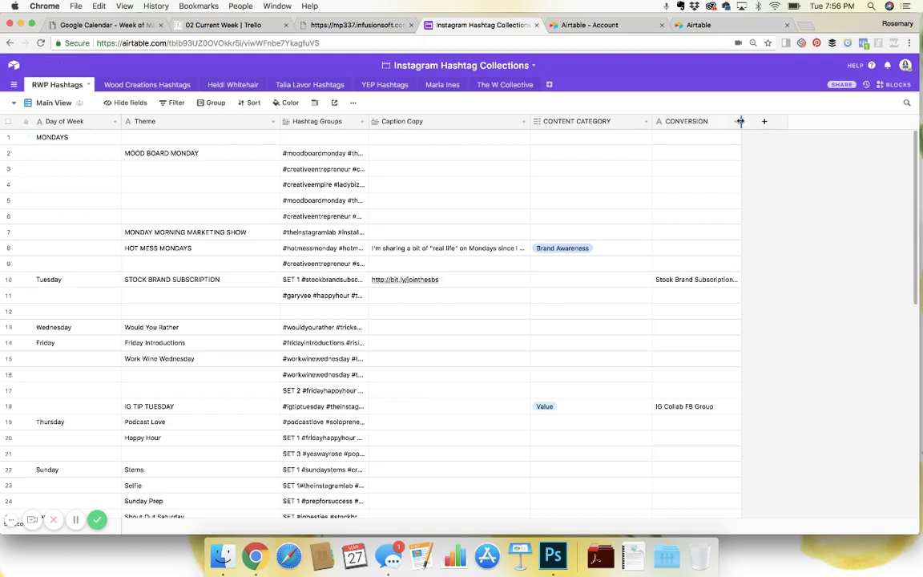
left_click_drag(740, 121, 794, 121)
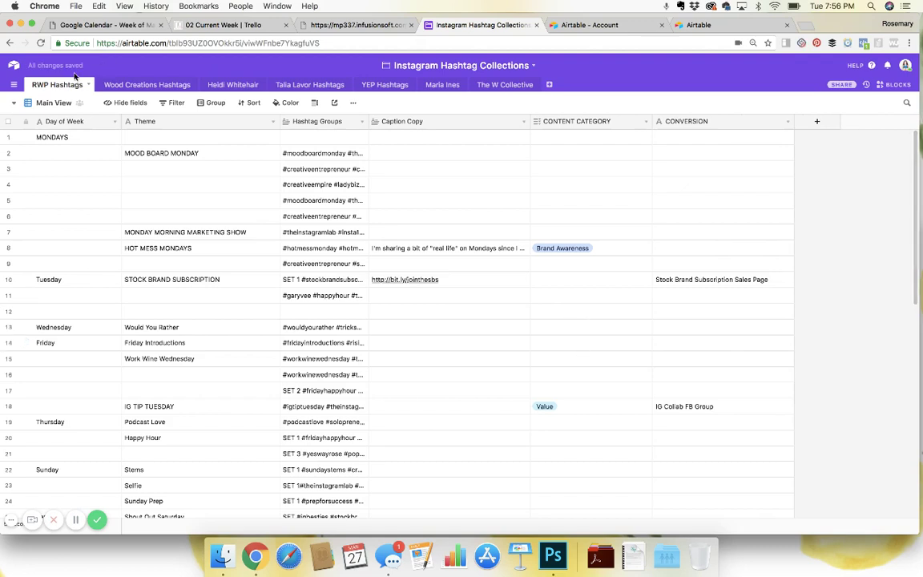
Step: Browse the other hashtag tables from Wood Creations Hashtags through The W Collective, and return to RWP Hashtags
left_click(133, 88)
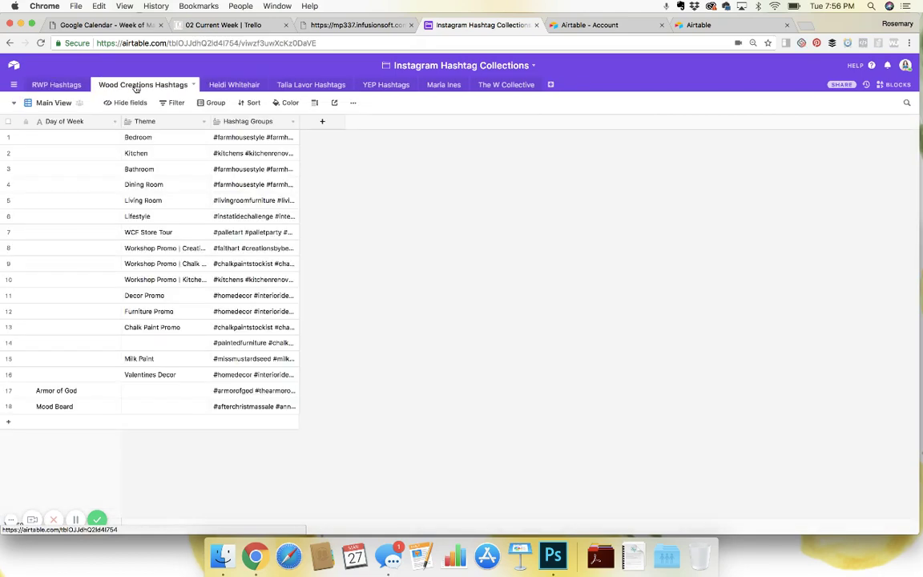
left_click(233, 87)
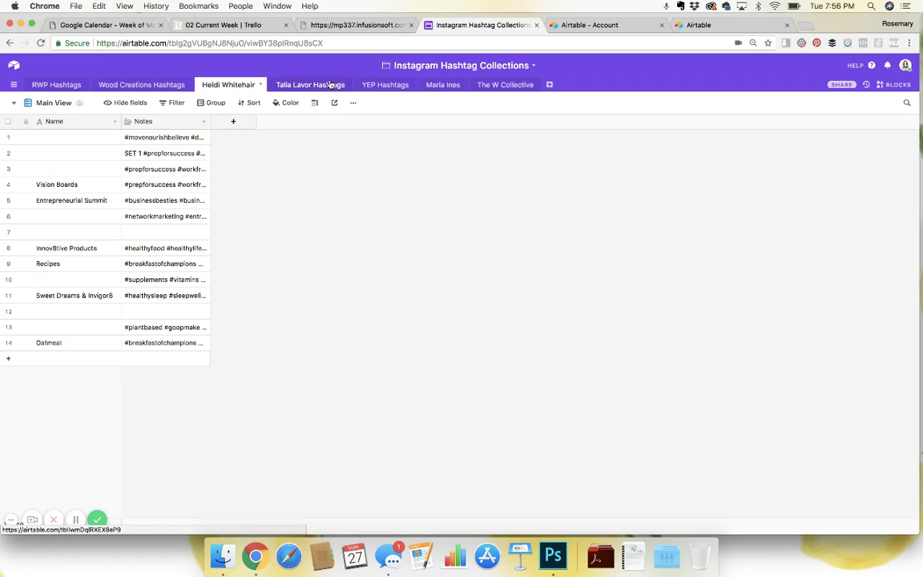
left_click(323, 88)
left_click(394, 87)
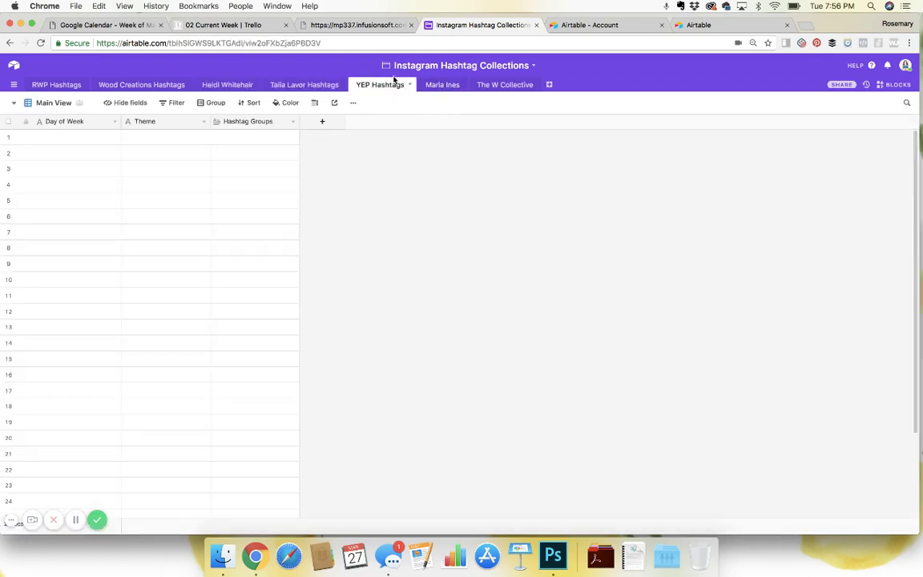
left_click(446, 88)
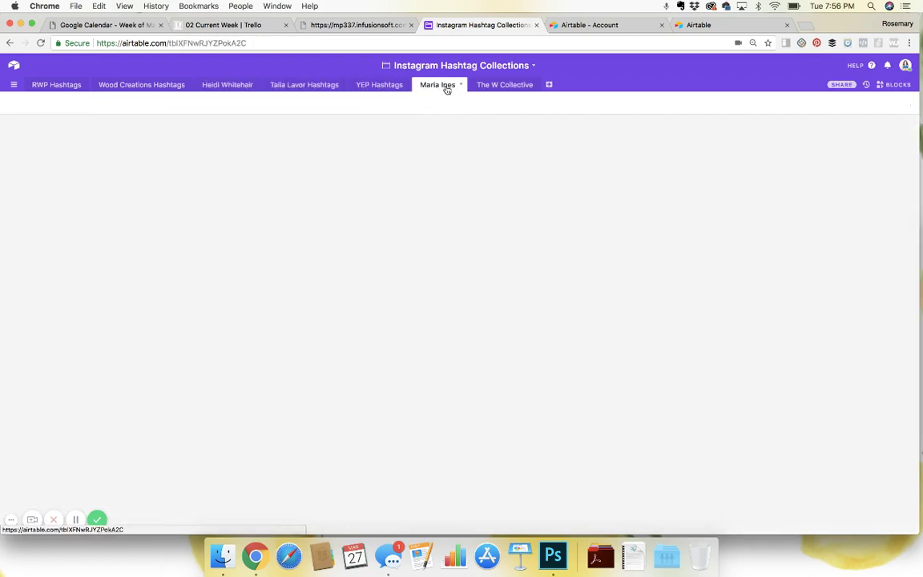
left_click(497, 89)
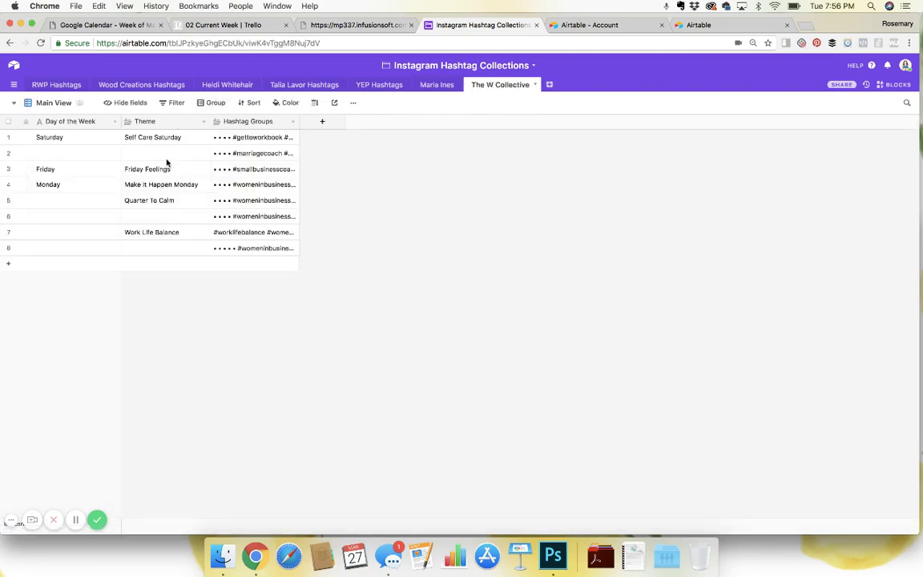
left_click(57, 85)
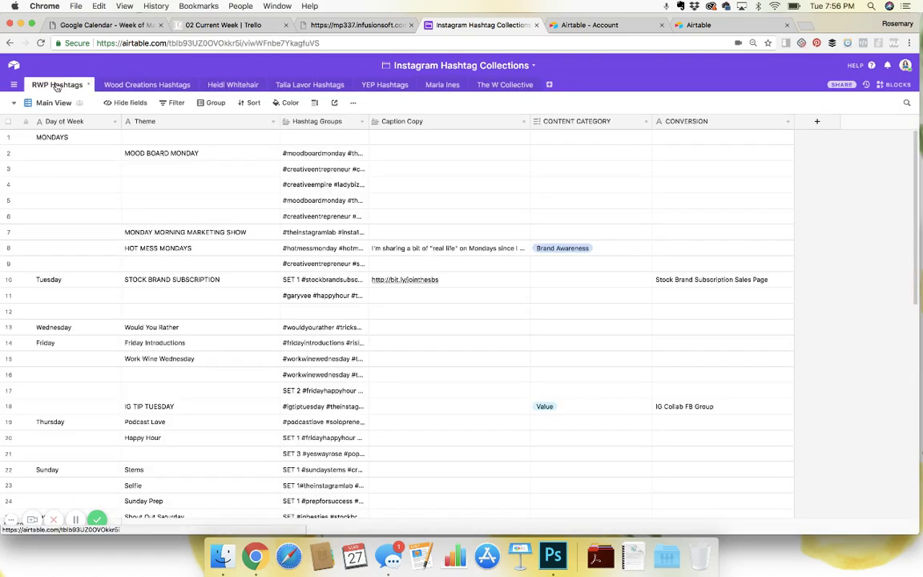